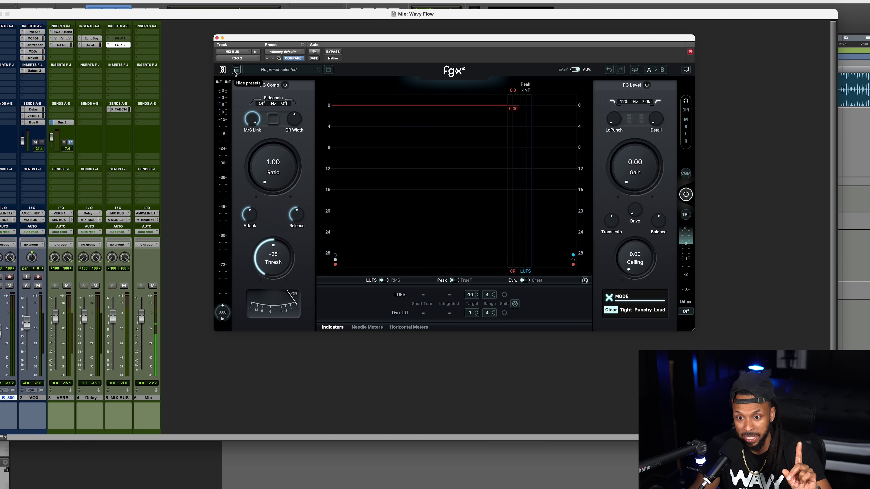
Try the Apple Music and Spotify streaming metering presets, settle on Apple Music, and shift the plug-in window slightly
left_click(235, 70)
left_click(269, 84)
left_click(235, 123)
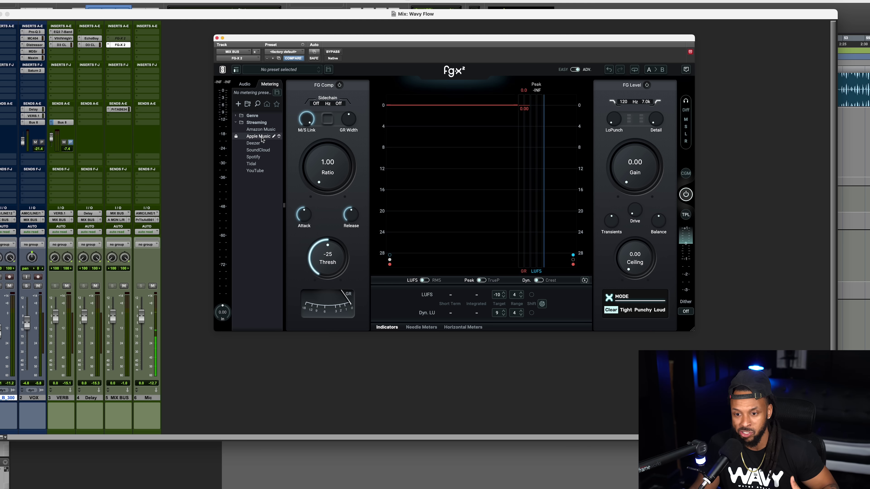
left_click(262, 139)
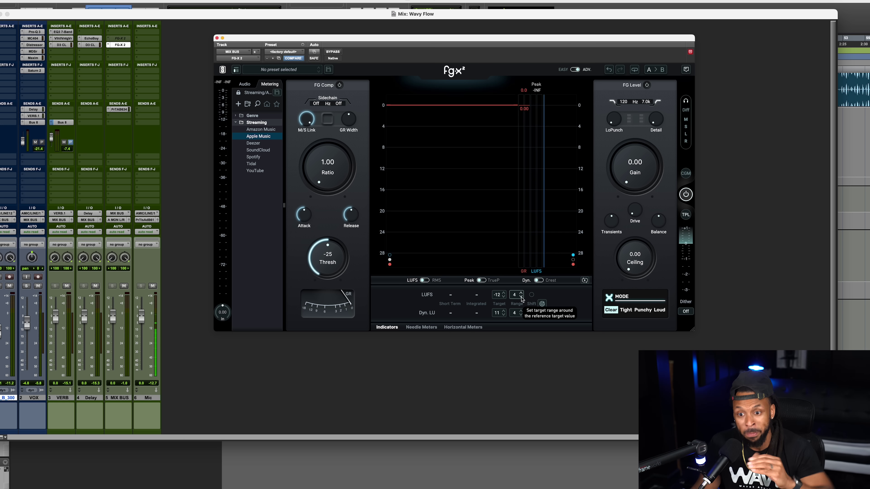
left_click(255, 158)
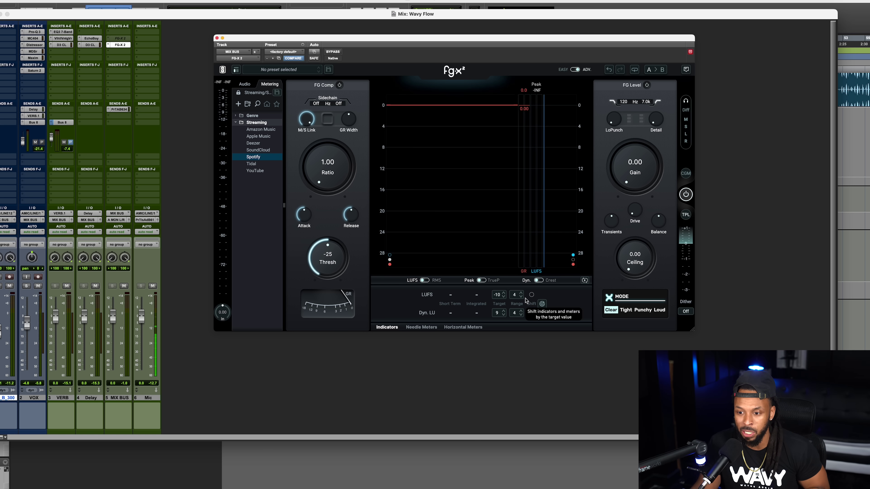
left_click(269, 138)
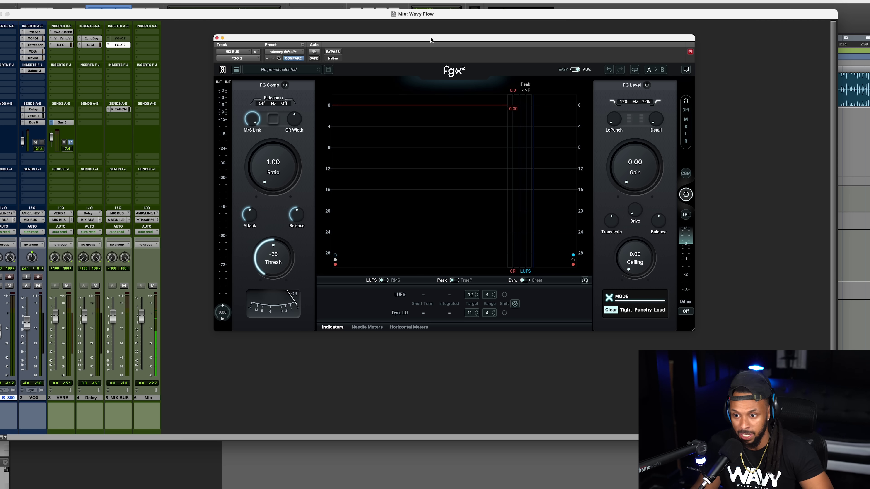
left_click_drag(430, 40, 418, 35)
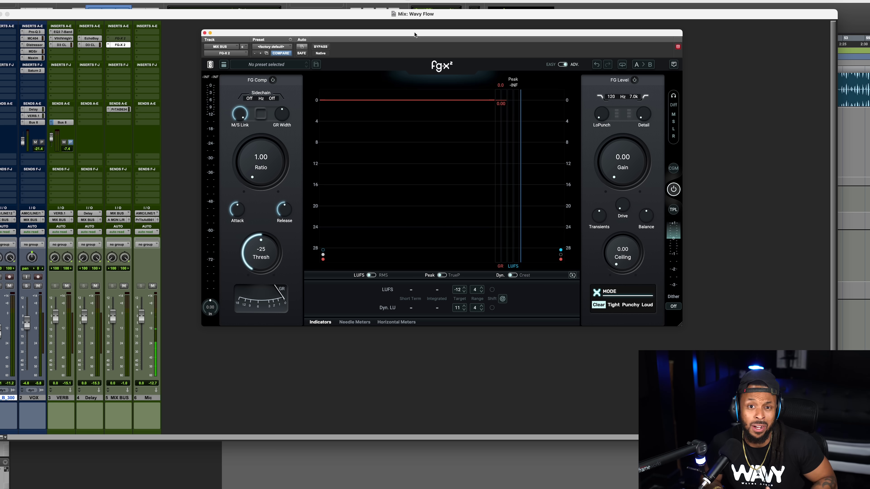
While the mix plays, set the FG Comp ratio to 4.32 and release to 2.9, and fine-tune the attack
key("space")
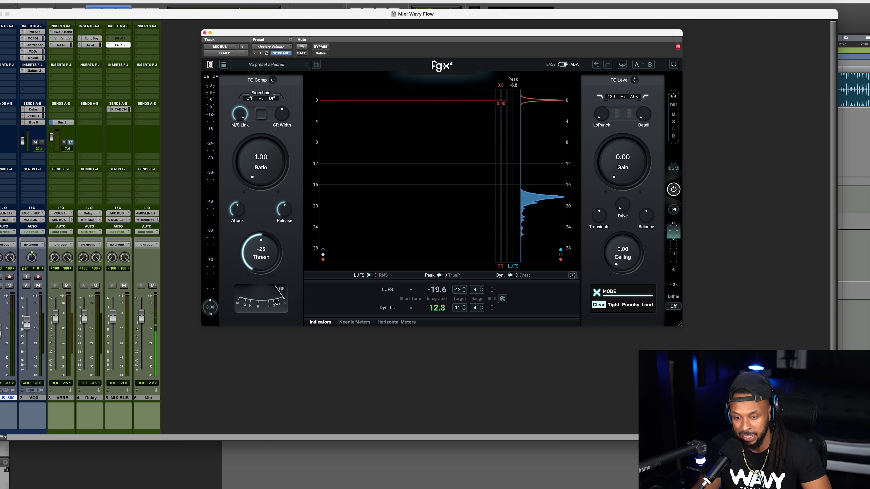
key("space")
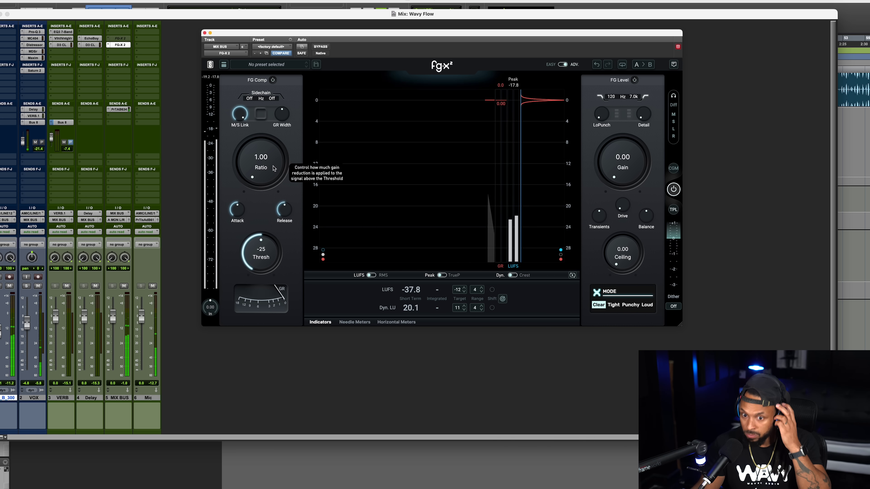
left_click_drag(264, 169, 261, 150)
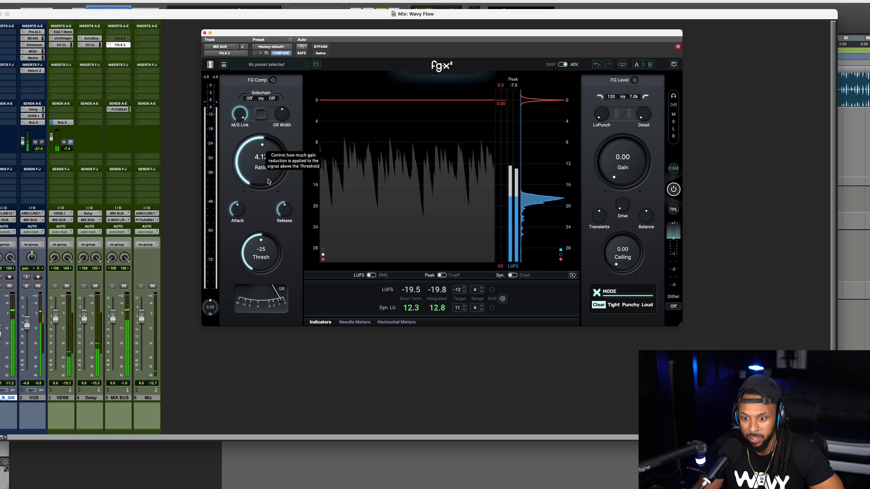
left_click_drag(284, 212, 281, 229)
left_click_drag(261, 178, 261, 175)
left_click_drag(236, 210, 236, 212)
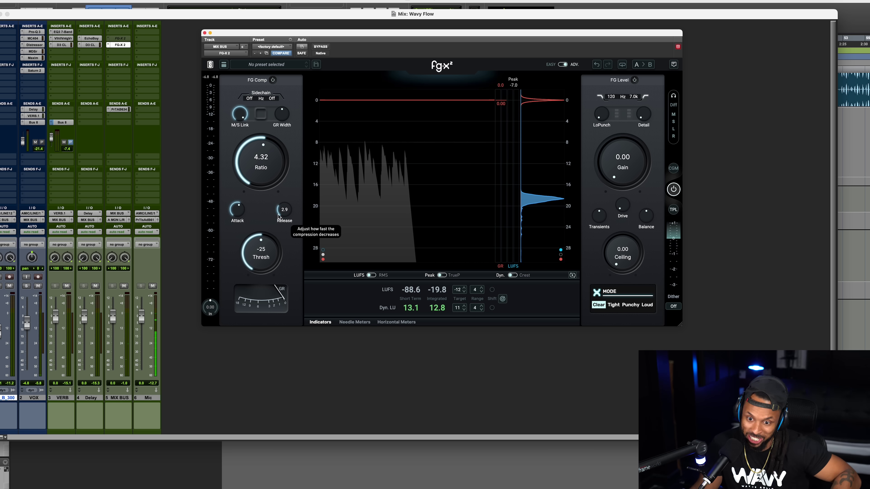
Play the mix and toggle the FG Comp bypass repeatedly to compare the sound with and without compression
key("space")
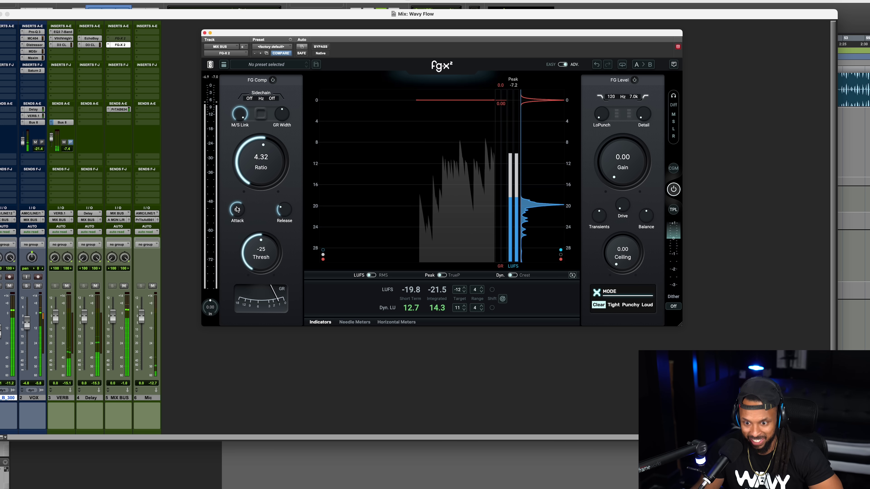
left_click(273, 82)
left_click(273, 81)
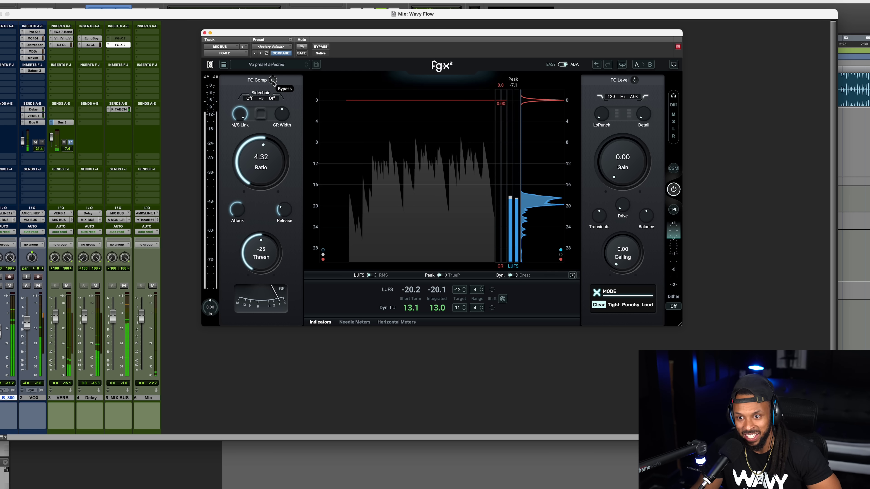
left_click(273, 81)
left_click(273, 81)
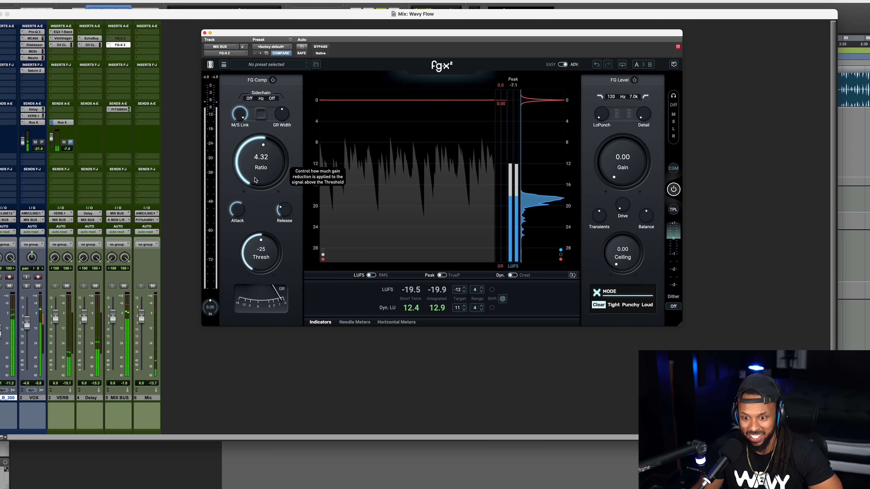
Adjust the FG Comp threshold to -27 dB while listening, and stop playback
left_click_drag(261, 255, 261, 250)
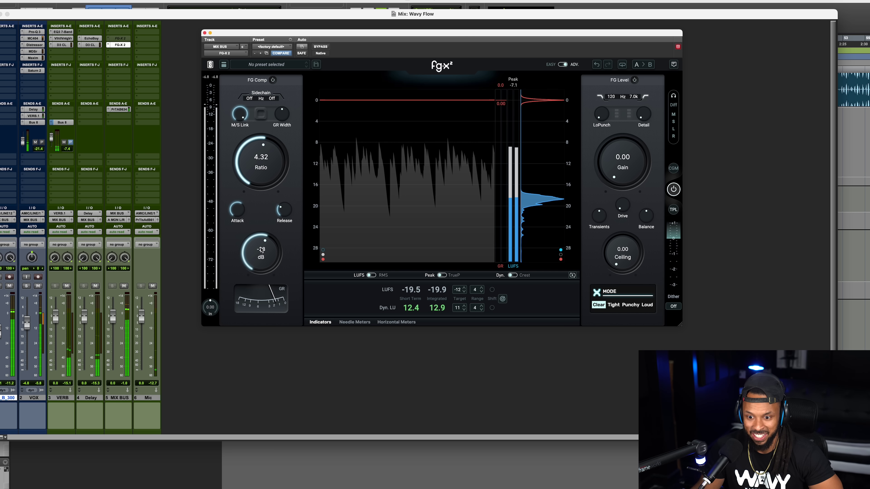
mouse_move(283, 214)
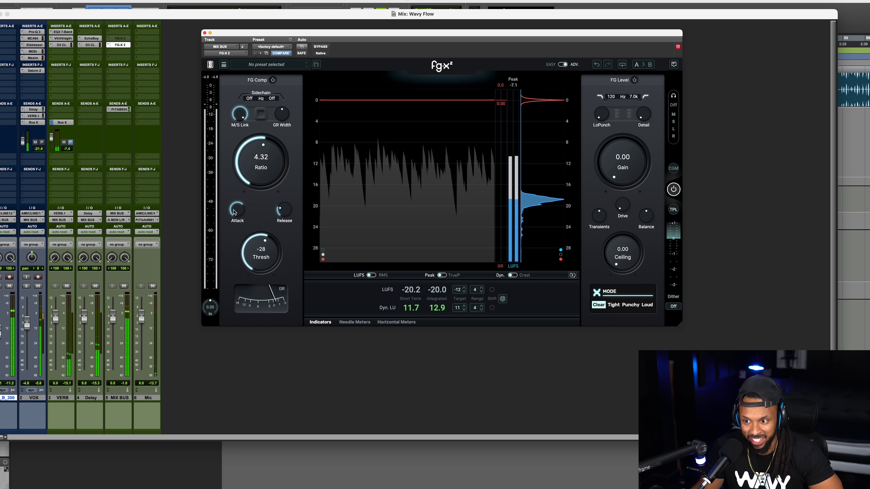
mouse_move(266, 240)
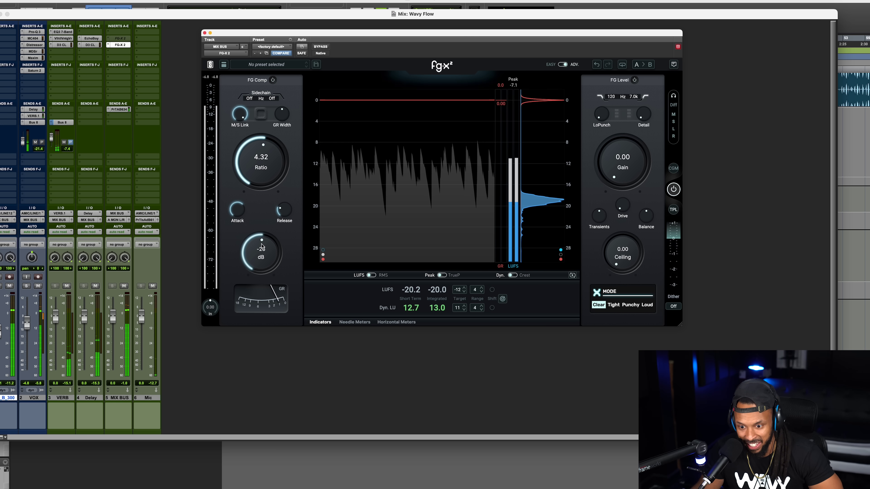
left_click_drag(262, 245, 263, 243)
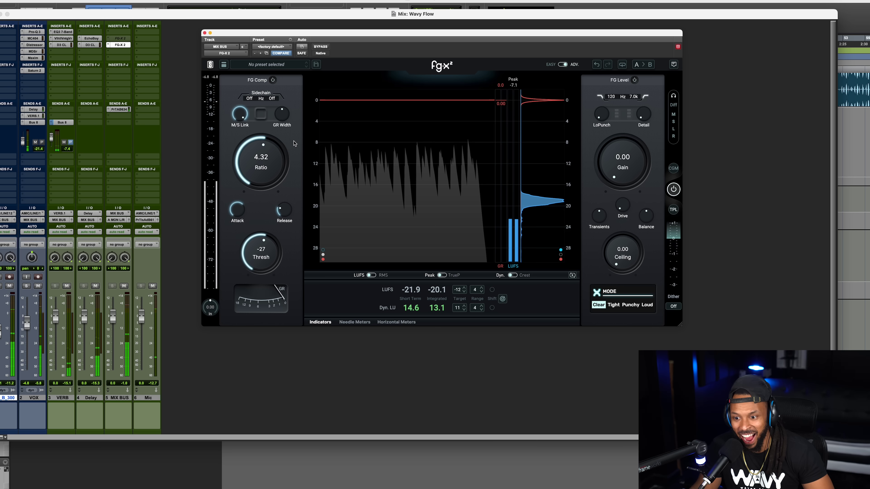
key("space")
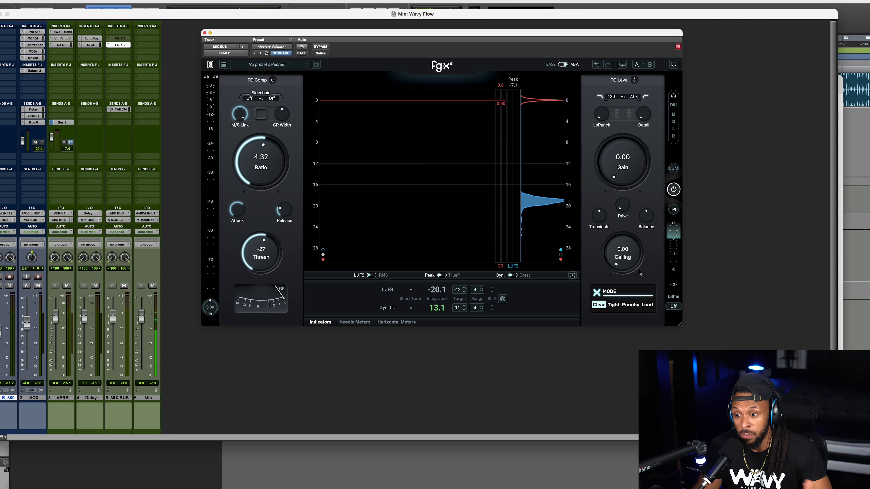
Set the FG Level ceiling to -1.00 dB and raise the limiter gain to 8.40 dB during playback
scroll(627, 244, "down", 2)
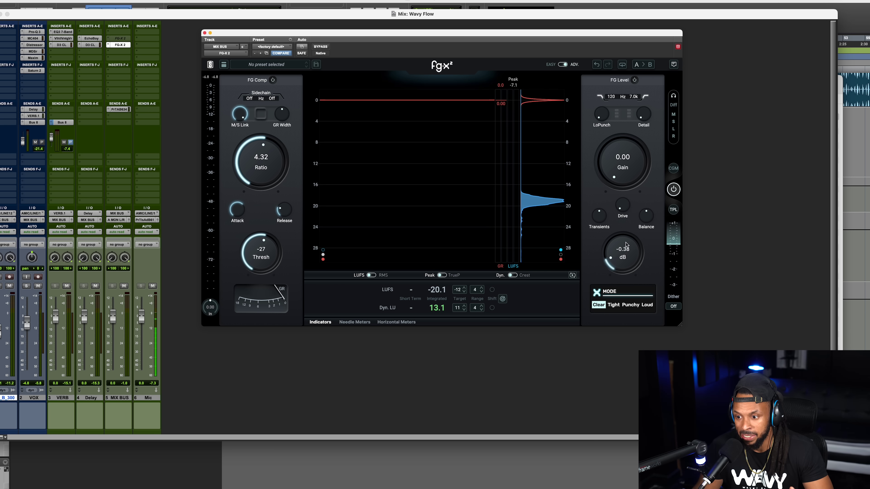
scroll(626, 244, "down", 3)
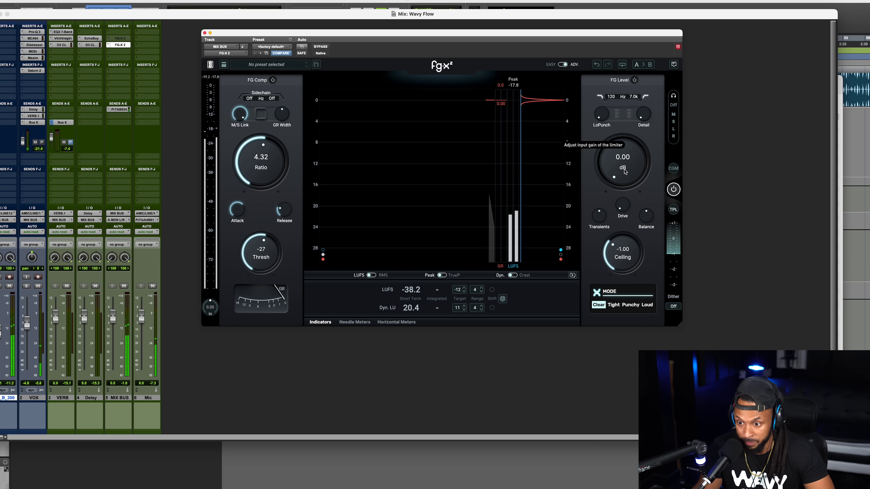
left_click_drag(625, 171, 620, 152)
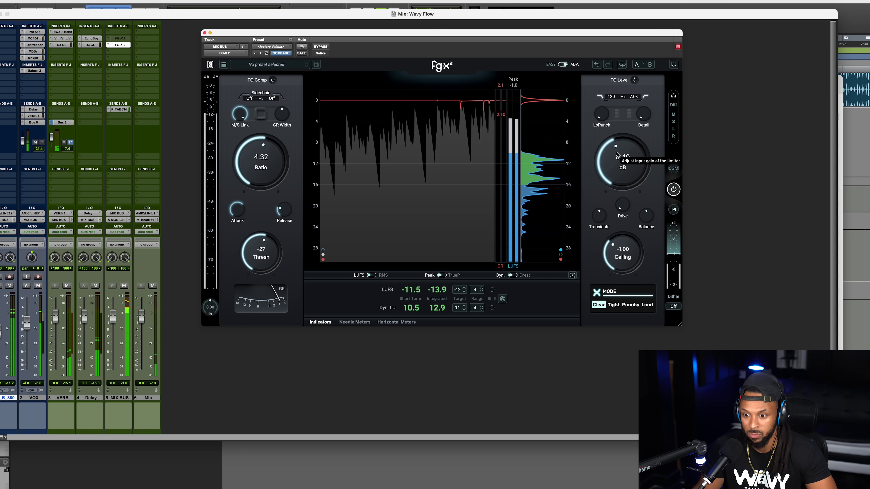
double_click(617, 159)
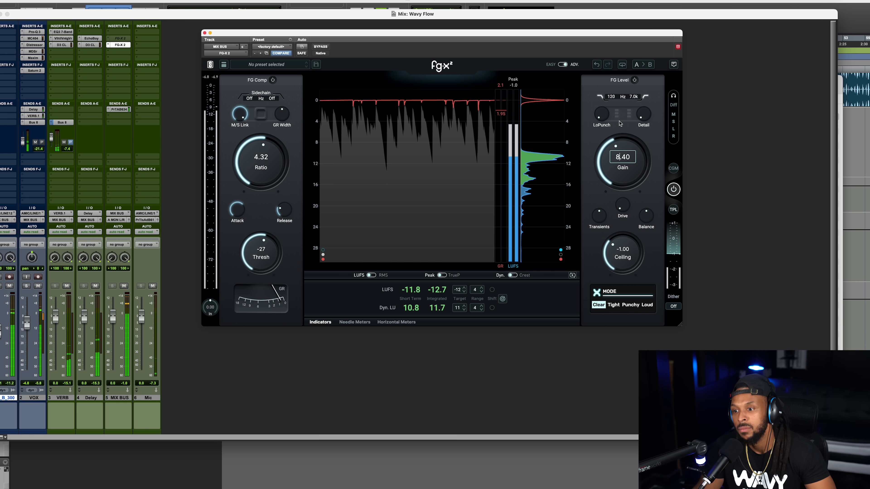
Play the mix and raise FG Level's LoPunch and Detail to bring out the low and high transients
mouse_move(605, 119)
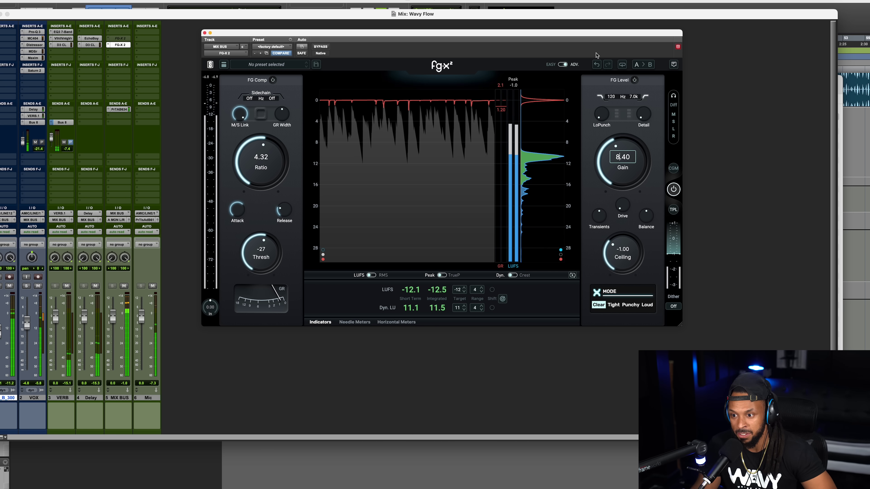
left_click(602, 114)
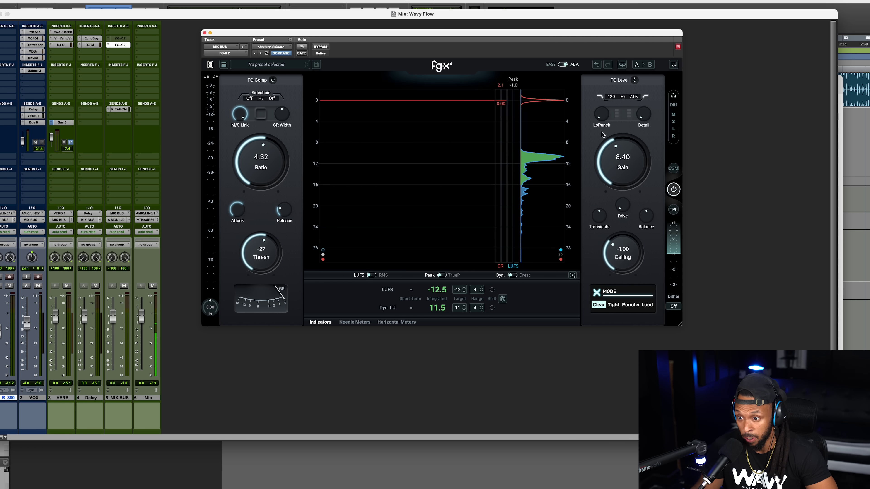
key("space")
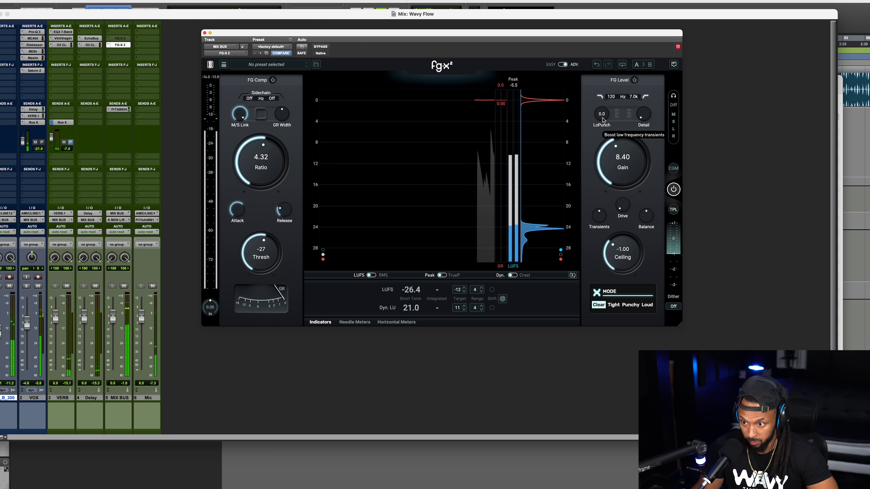
left_click_drag(602, 117, 603, 109)
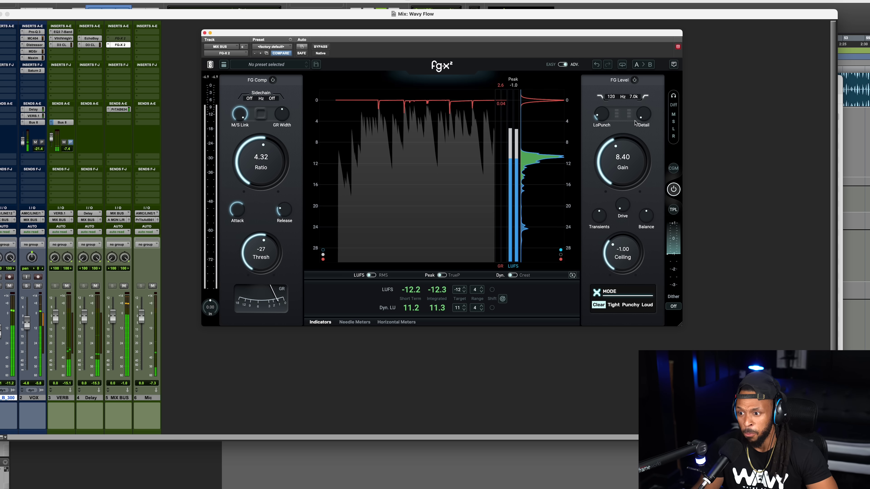
mouse_move(646, 115)
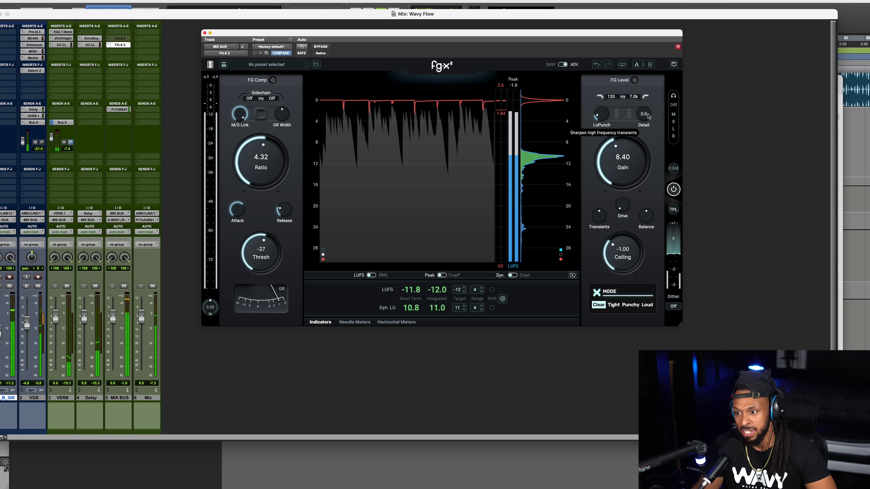
left_click_drag(647, 115, 605, 116)
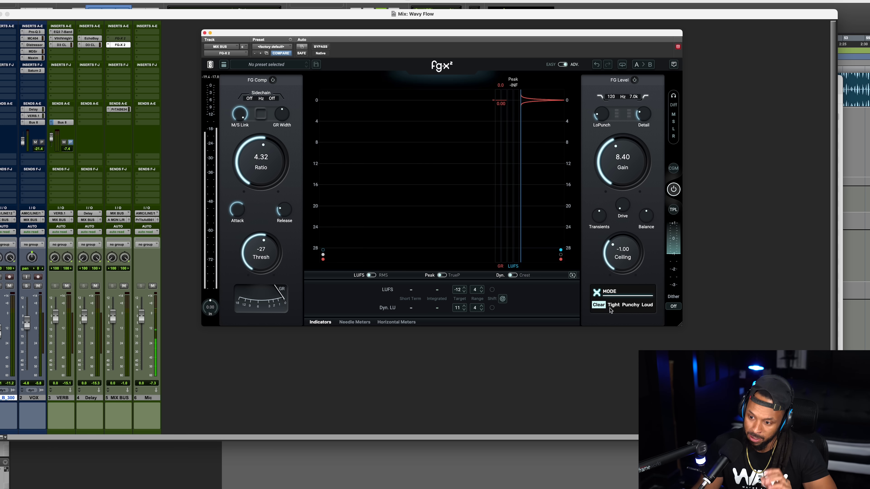
Audition the Tight, Punchy and Loud limiter modes during playback and settle on Punchy
key("space")
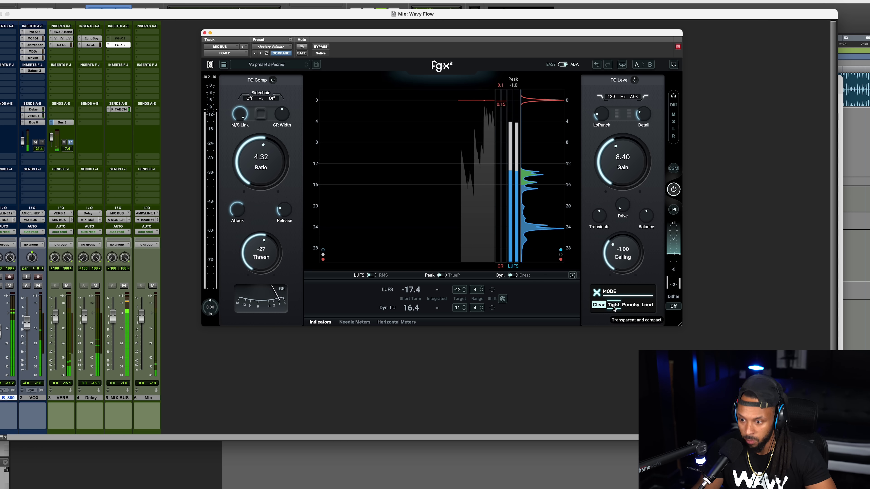
left_click(614, 305)
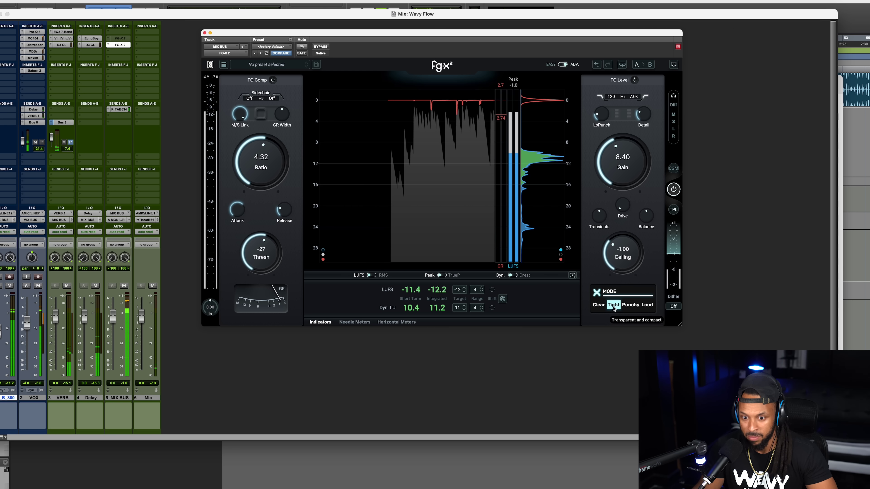
left_click(628, 306)
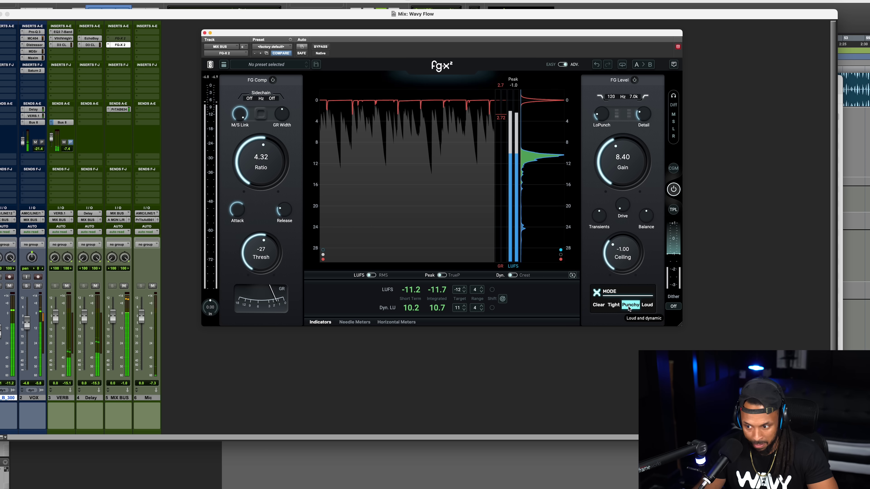
left_click(646, 305)
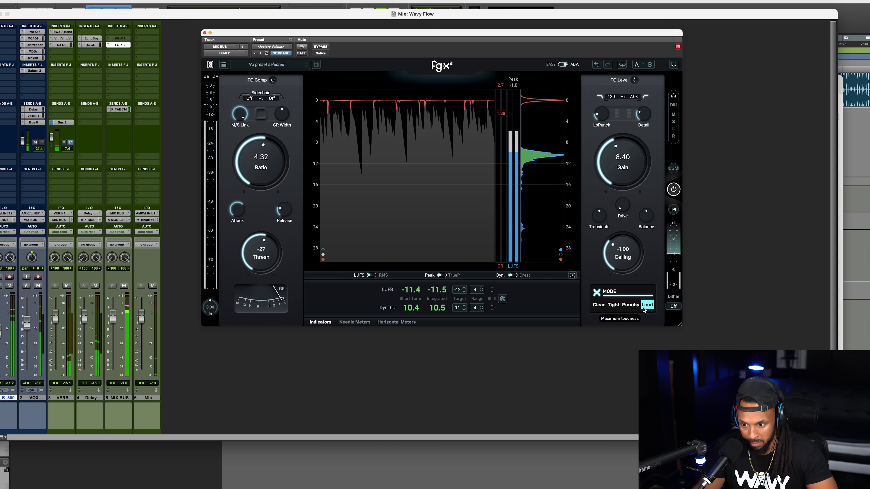
left_click(635, 307)
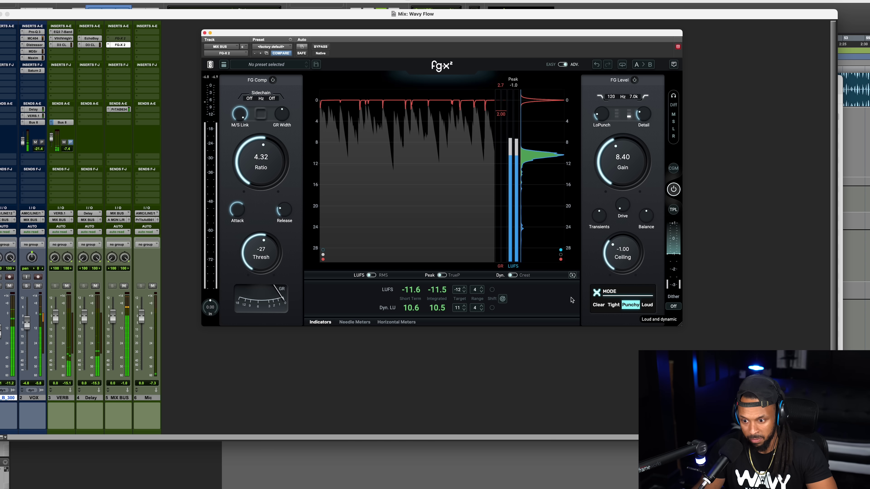
Switch the peak meter to true peak and recall snapshot B for comparison with snapshot A
left_click(446, 276)
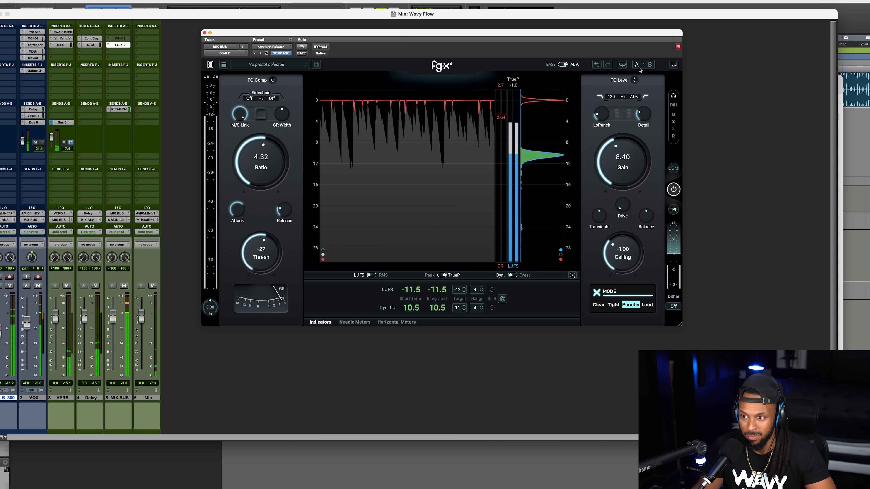
left_click(651, 66)
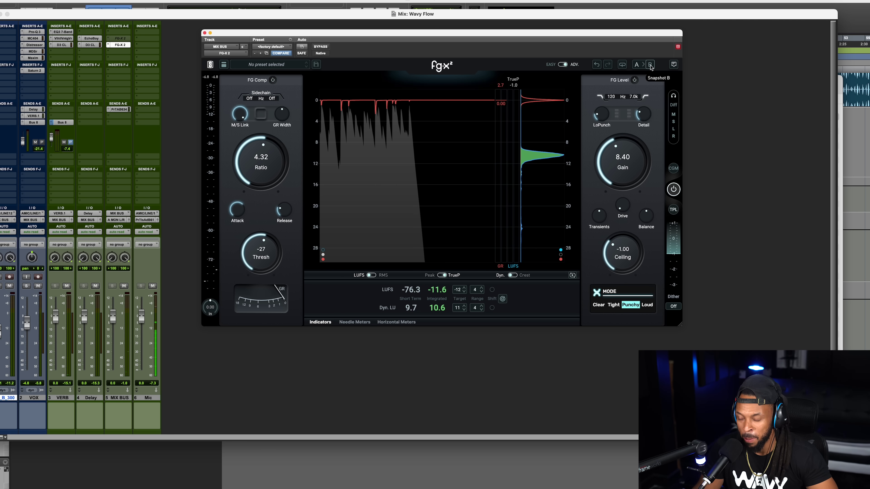
left_click(650, 67)
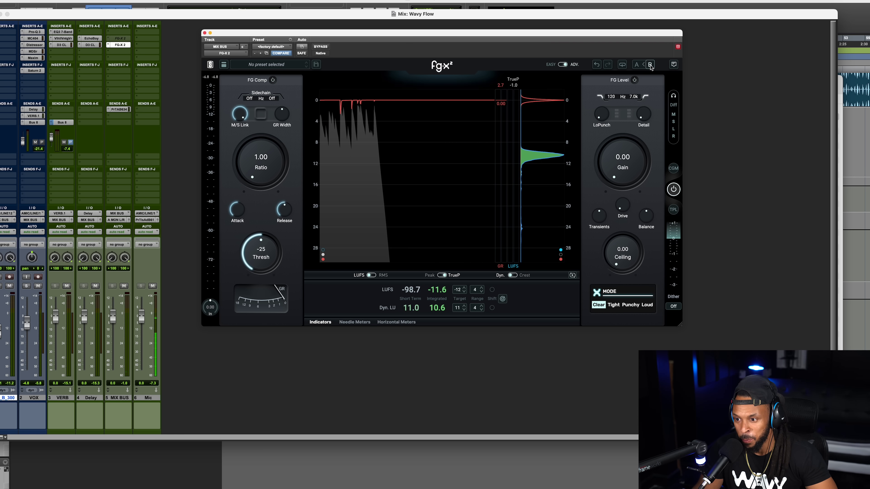
Play the mix through snapshot B, recall snapshot A to compare the mastered sound, and stop playback
key("space")
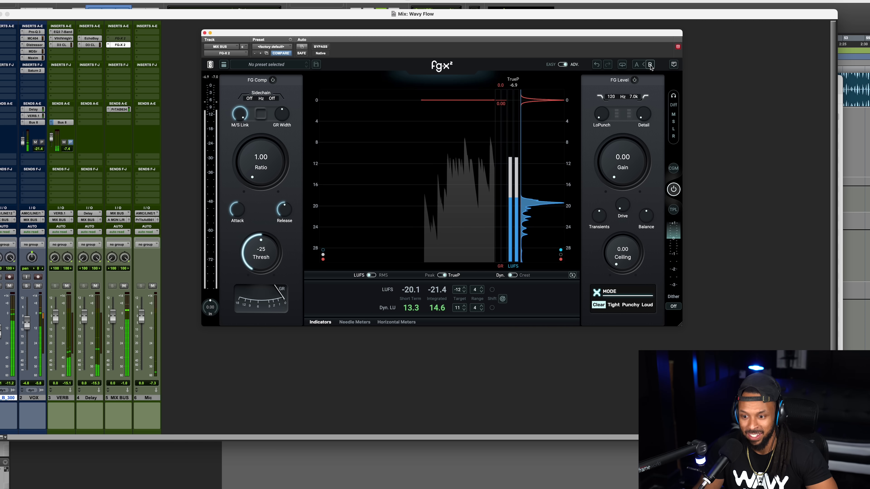
left_click(637, 65)
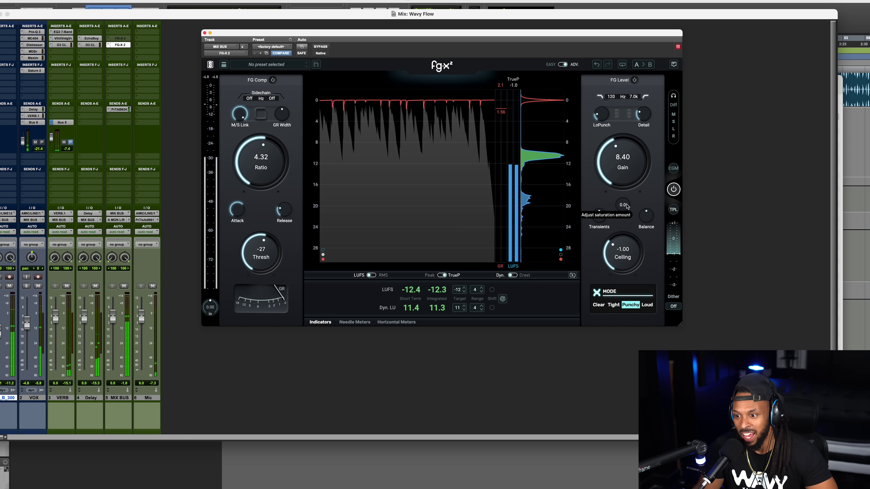
key("space")
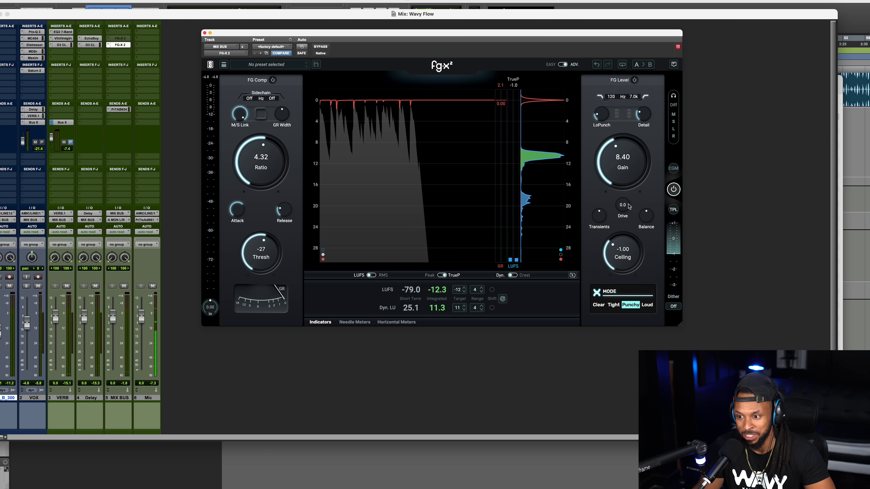
Play the mix and raise FG Level's Drive saturation to 50, backing it off to a subtler amount below 38
key("space")
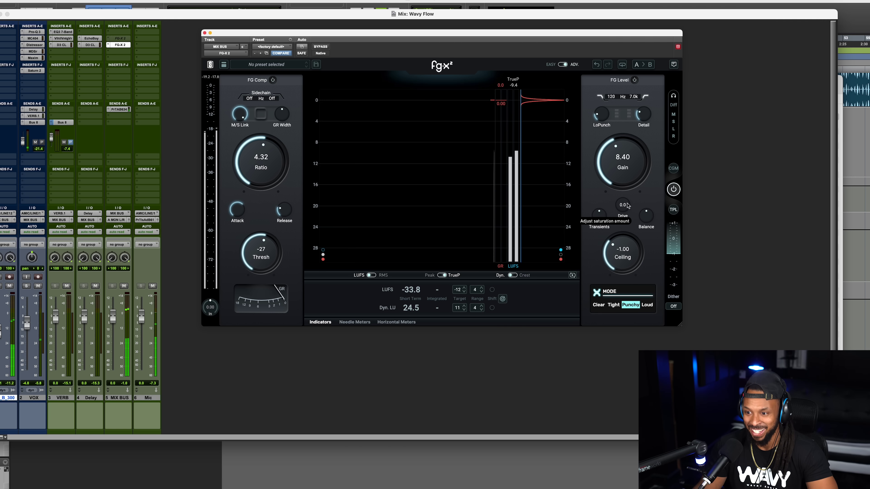
left_click_drag(628, 206, 628, 201)
scroll(626, 202, "up", 5)
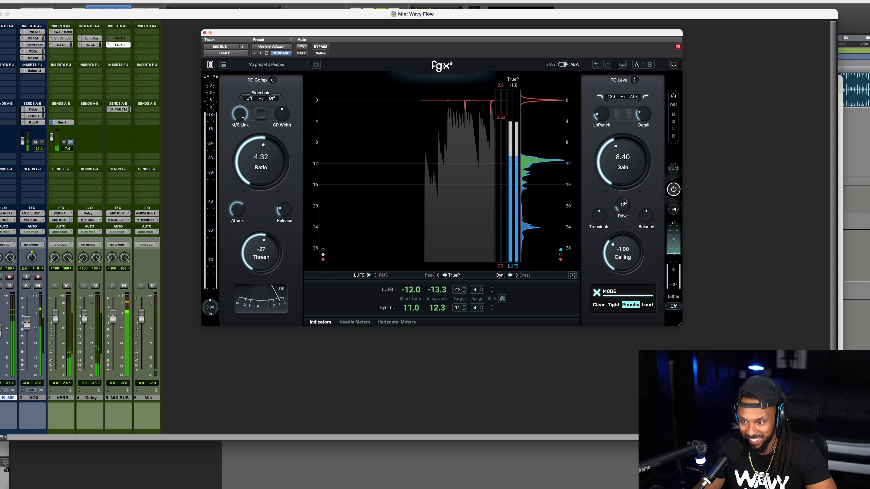
scroll(624, 202, "up", 10)
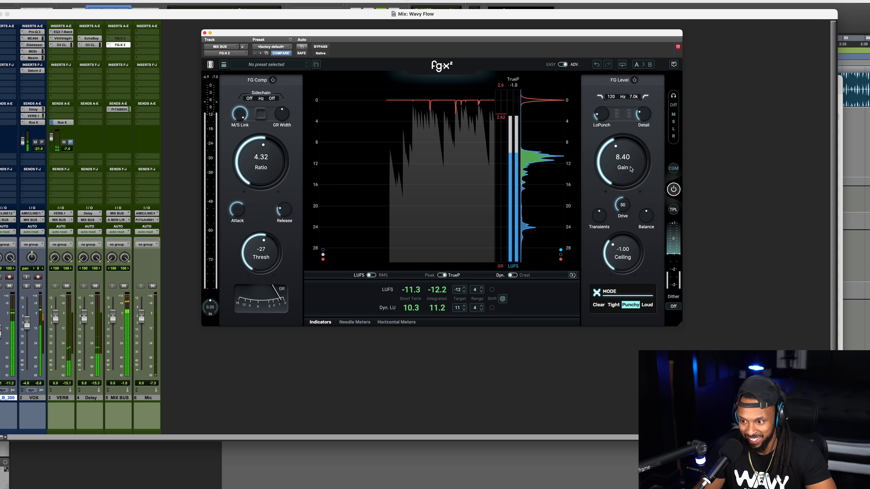
left_click_drag(626, 205, 624, 215)
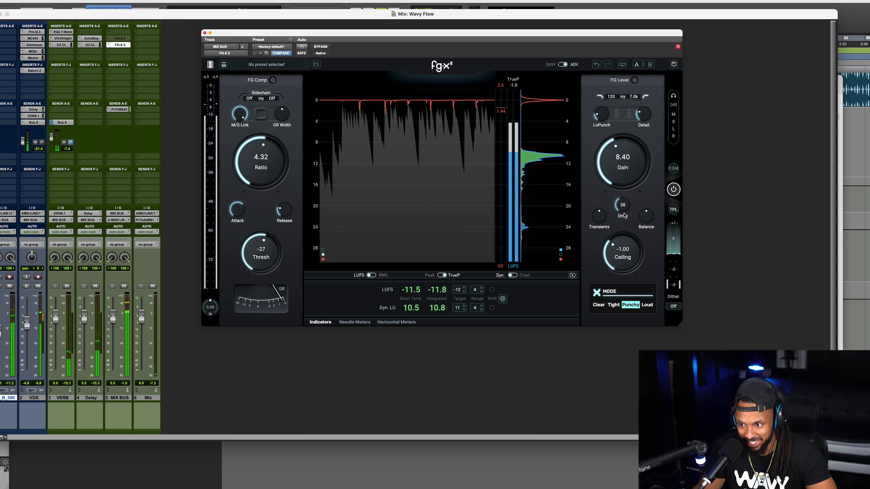
left_click_drag(624, 215, 625, 221)
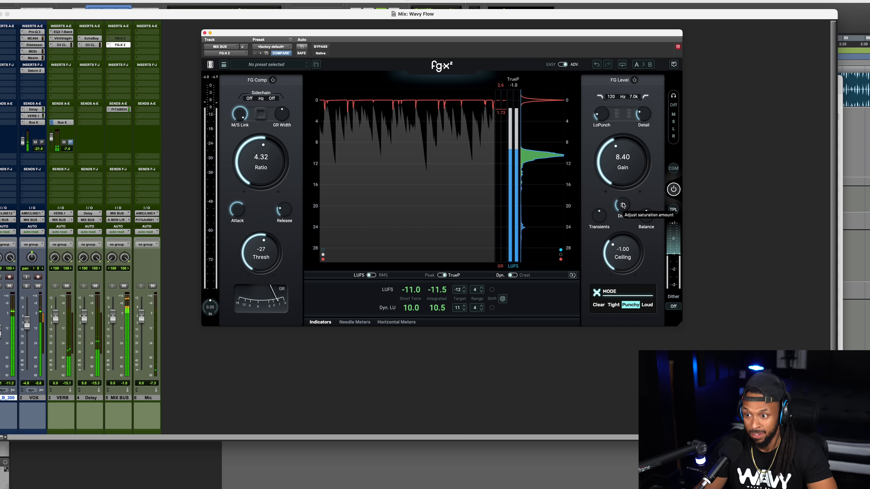
Compare snapshot B with snapshot A during playback, ending on snapshot A, and stop the mix
left_click(650, 64)
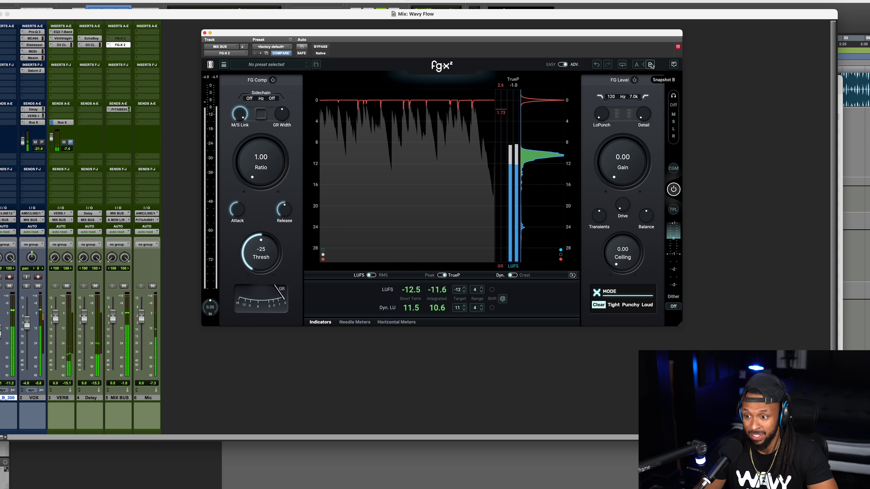
left_click(636, 65)
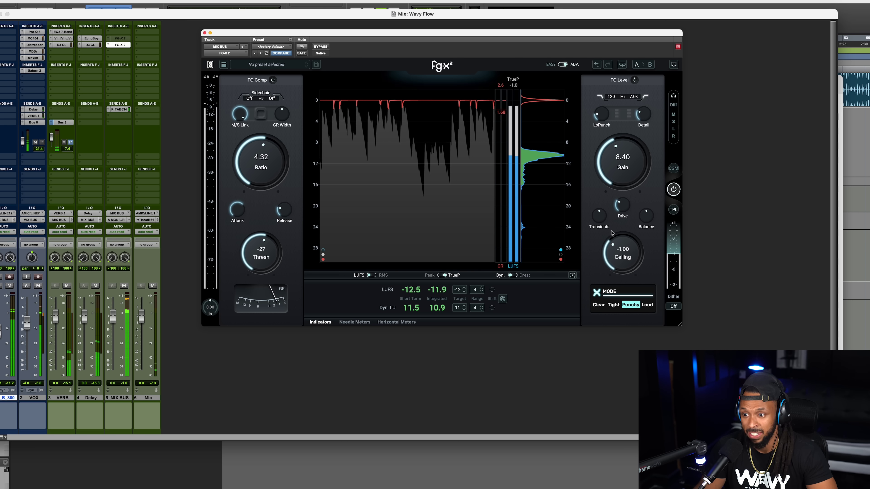
left_click_drag(600, 218, 600, 216)
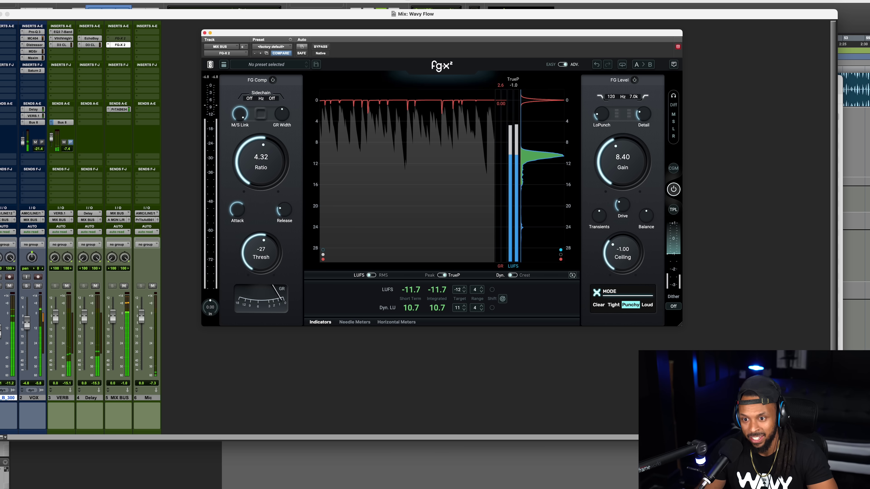
left_click_drag(476, 36, 476, 34)
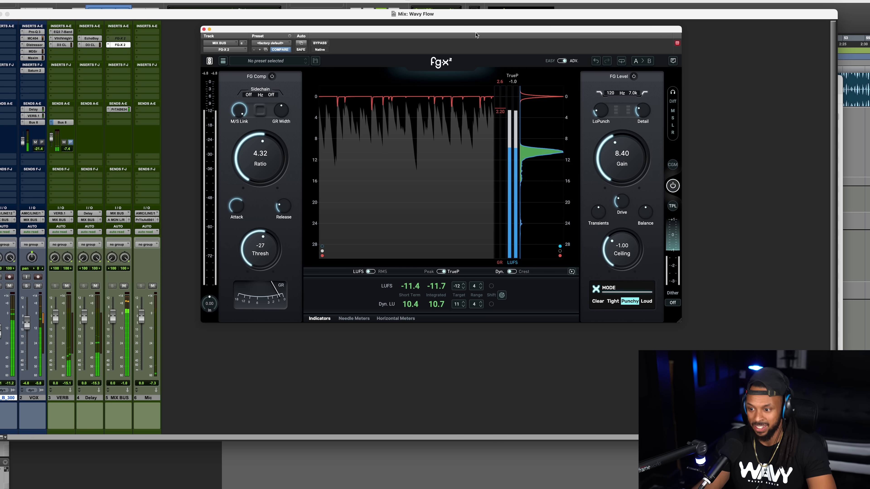
key("space")
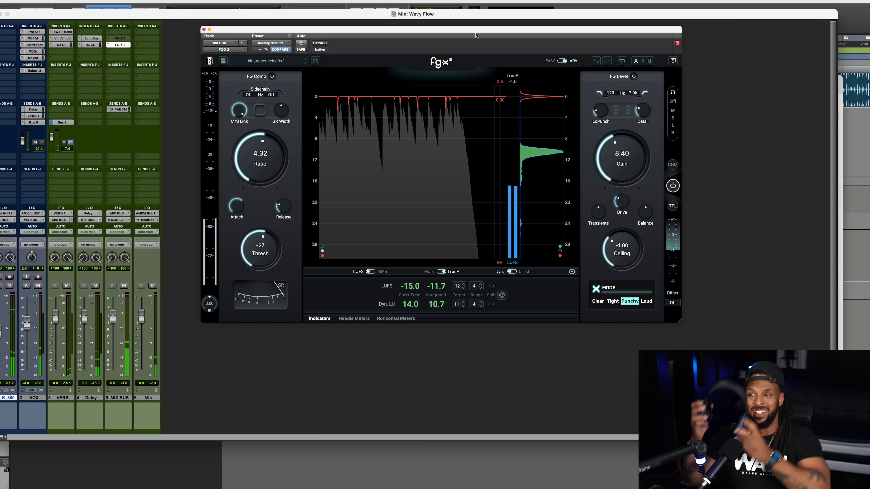